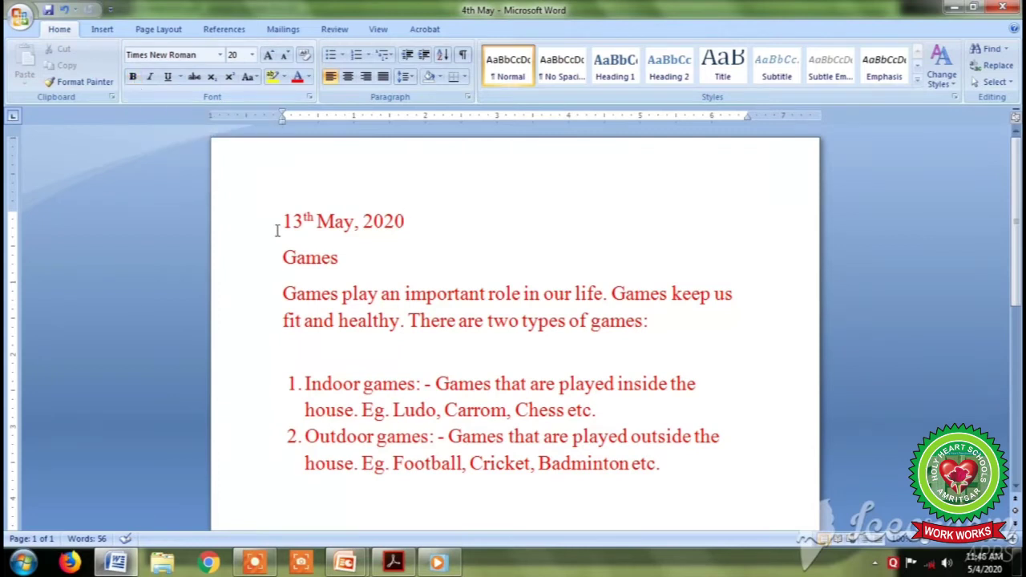
- Make all the document text, from the date through the numbered list, bold and italic
left_click_drag(282, 221, 740, 473)
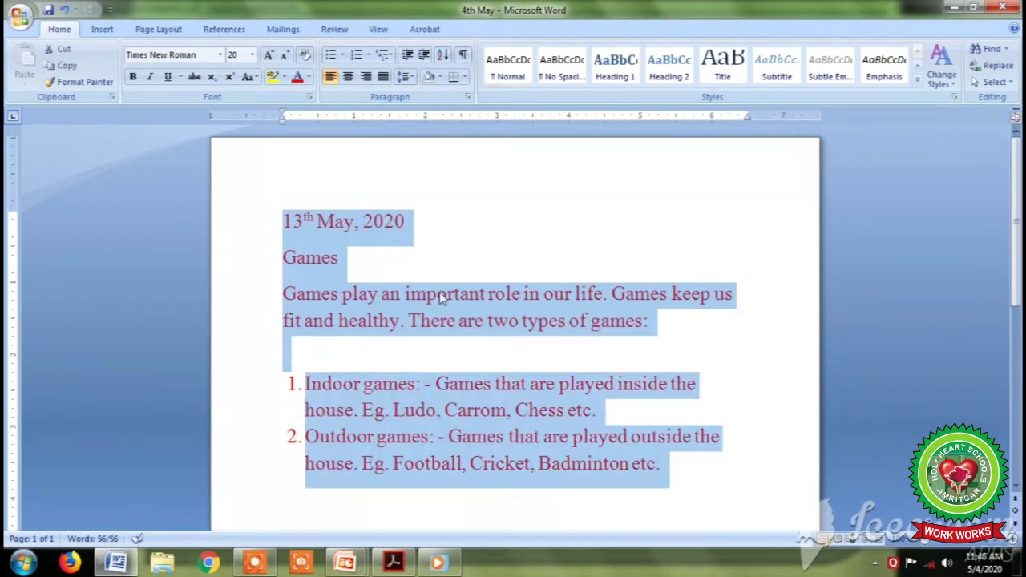
left_click(132, 78)
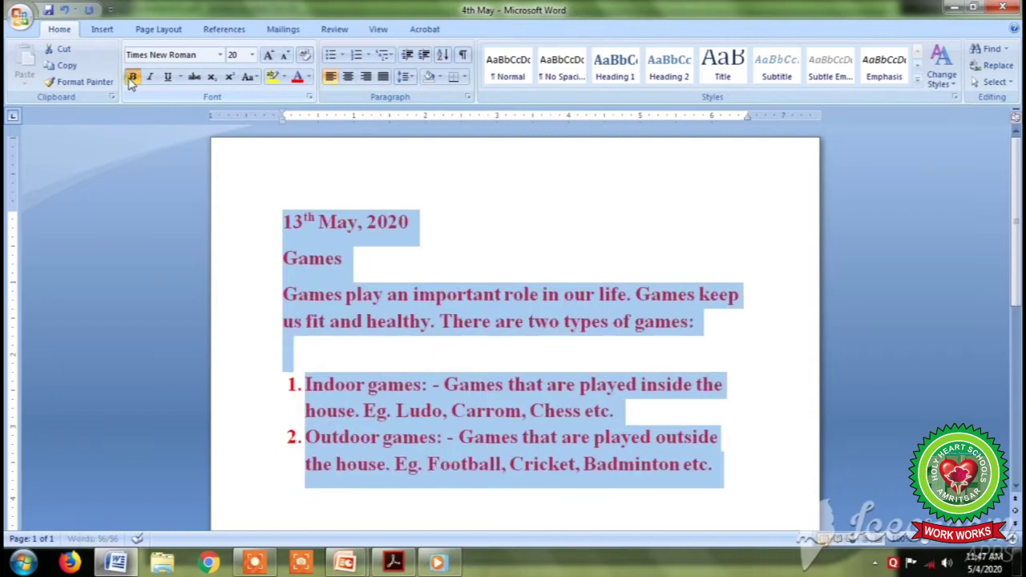
left_click(473, 257)
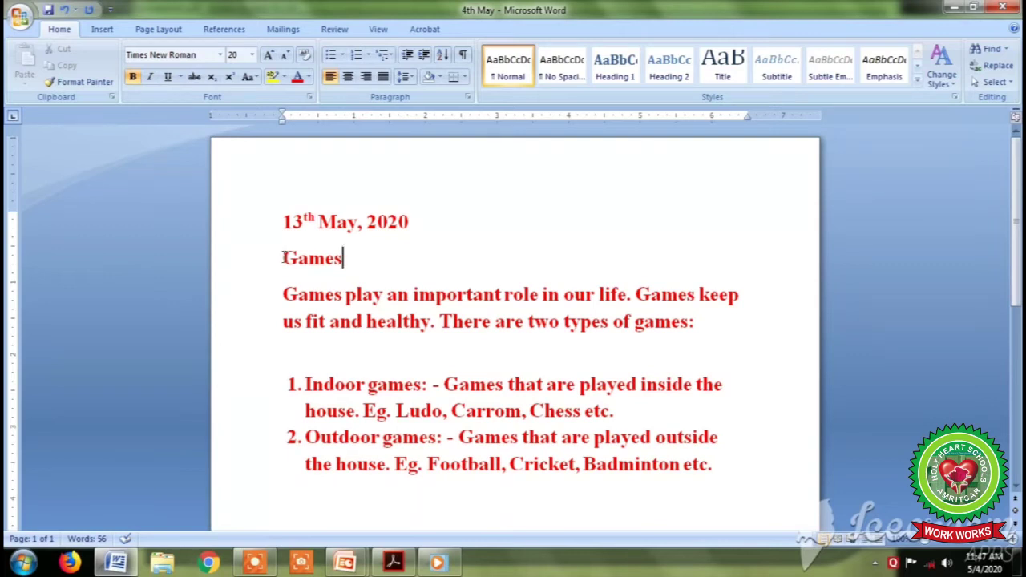
left_click_drag(283, 223, 734, 467)
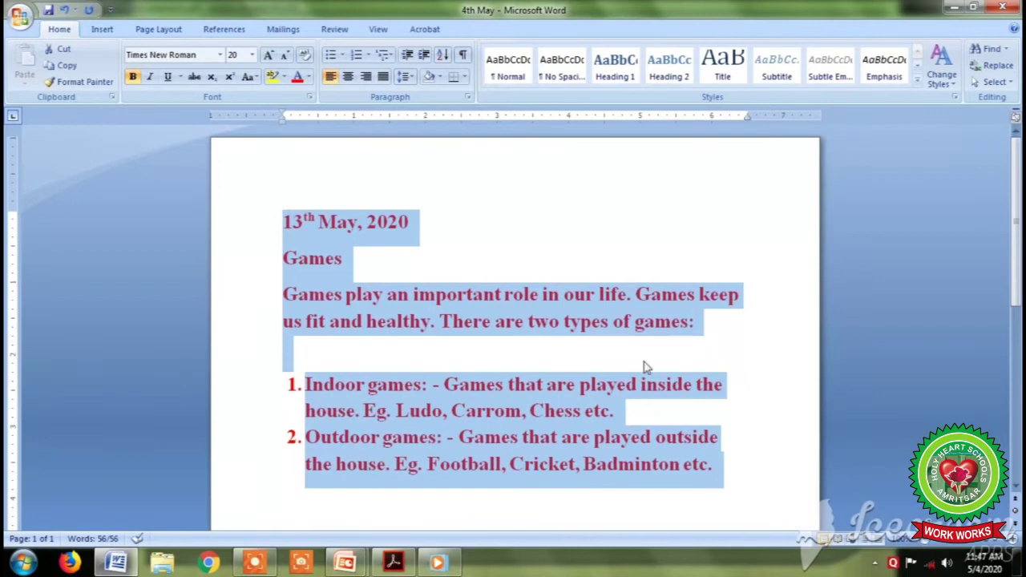
left_click(151, 77)
left_click(413, 263)
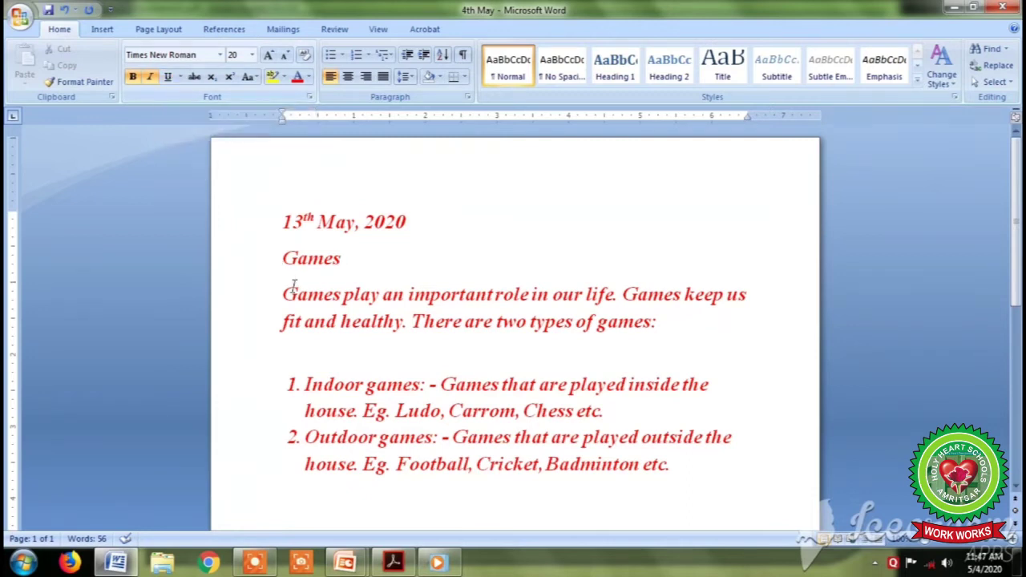
- Underline the heading "Games" below the date
left_click_drag(280, 258, 344, 267)
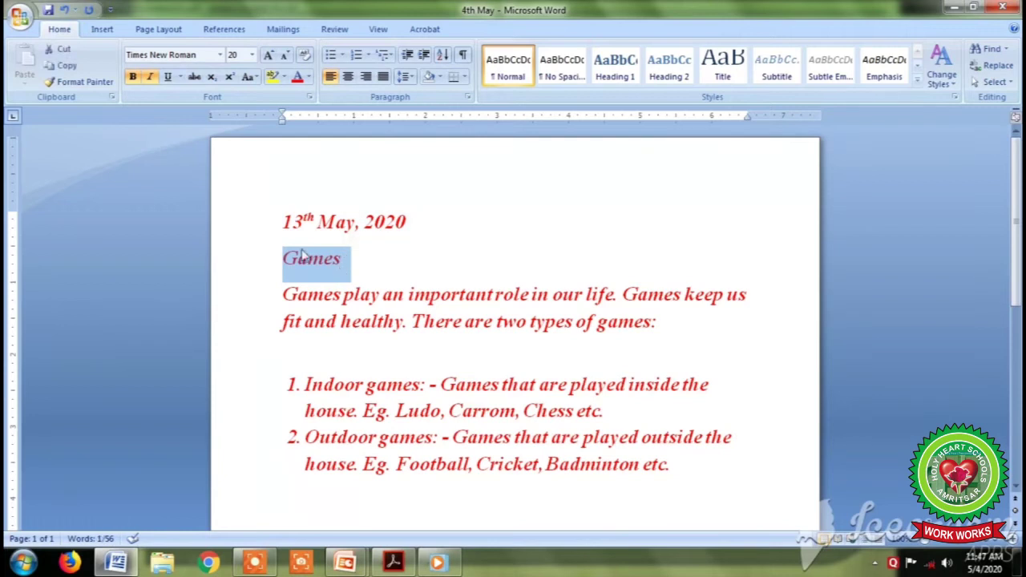
left_click(168, 80)
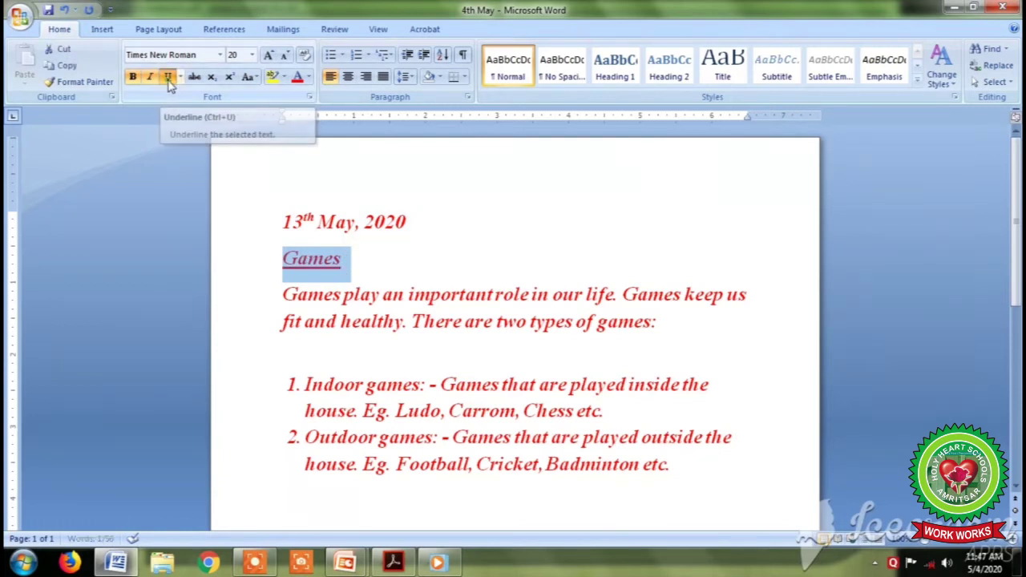
left_click(373, 269)
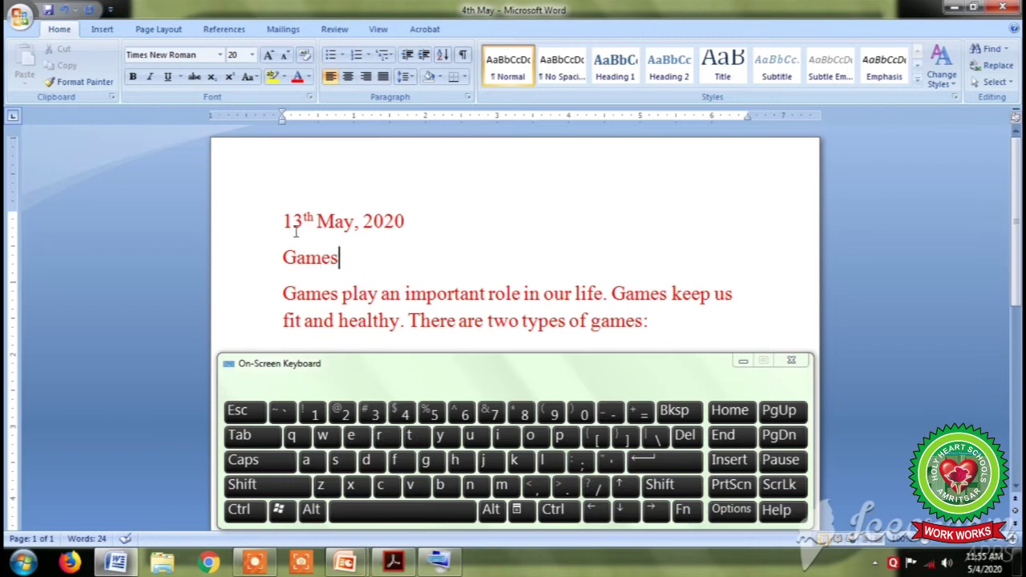
- Apply bold and italic to the date, the "Games" heading and the introductory paragraph
left_click_drag(284, 222, 709, 316)
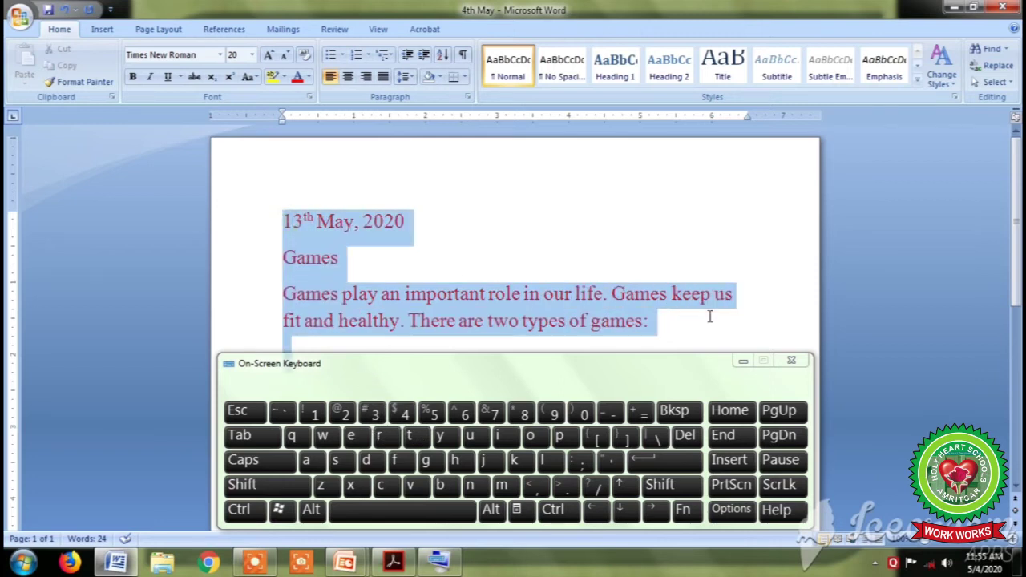
left_click(254, 517)
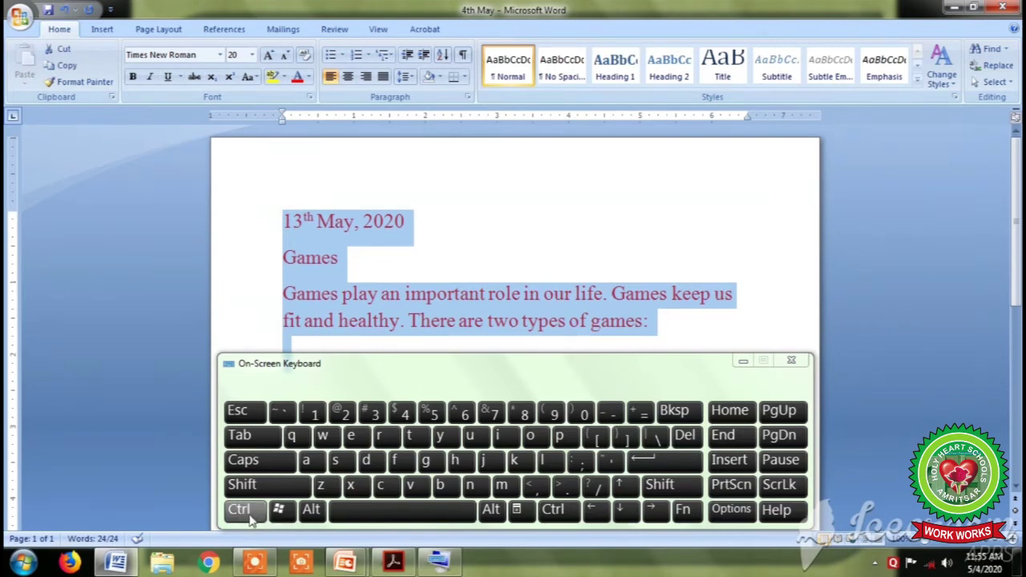
left_click(442, 486)
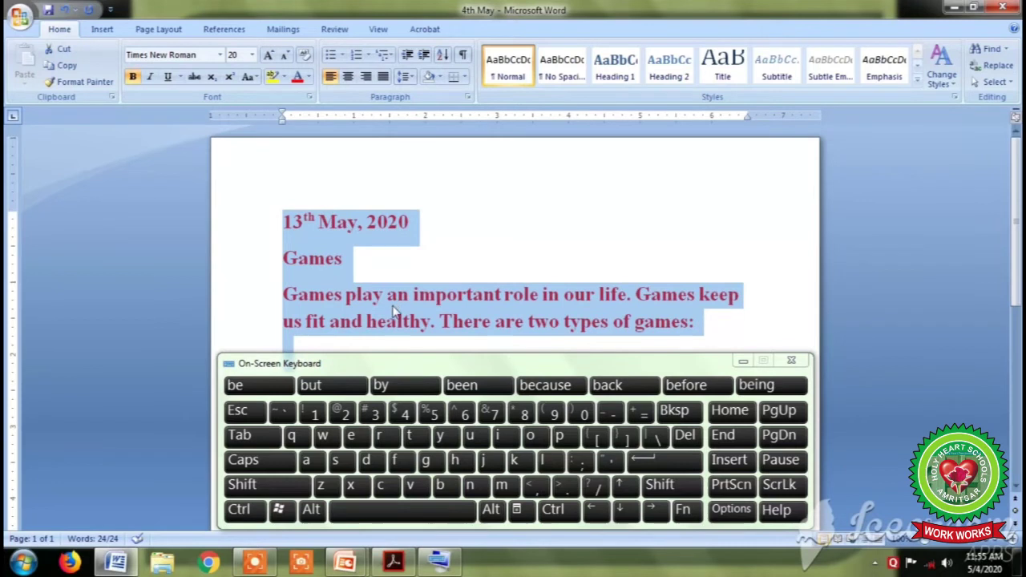
left_click(439, 261)
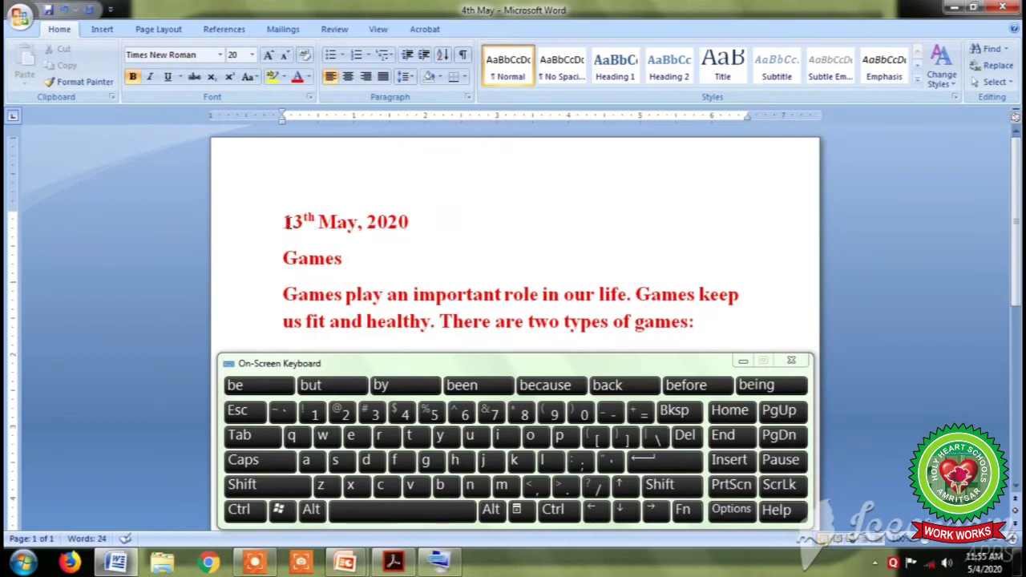
left_click_drag(286, 222, 743, 361)
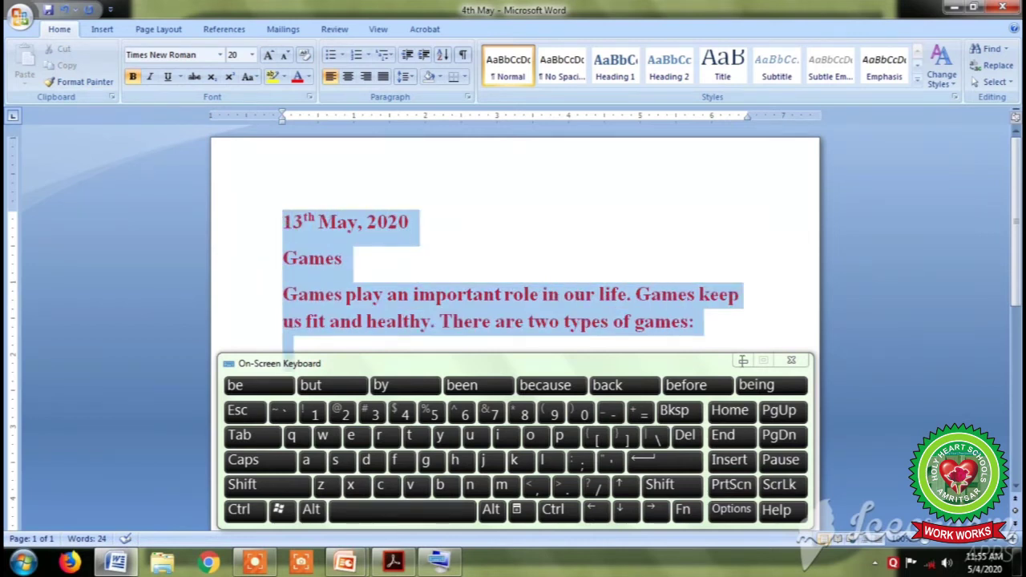
left_click(249, 511)
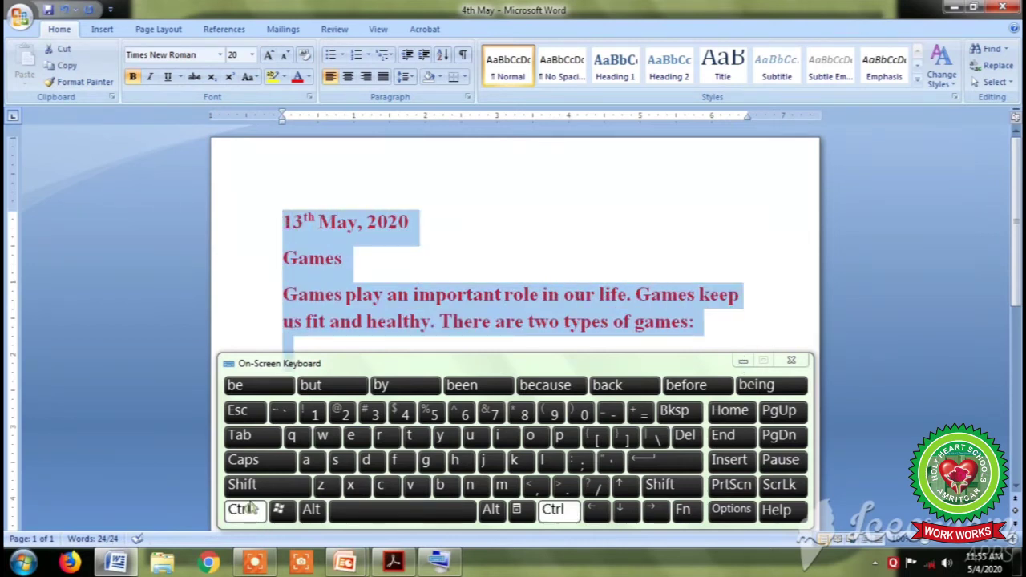
left_click(498, 435)
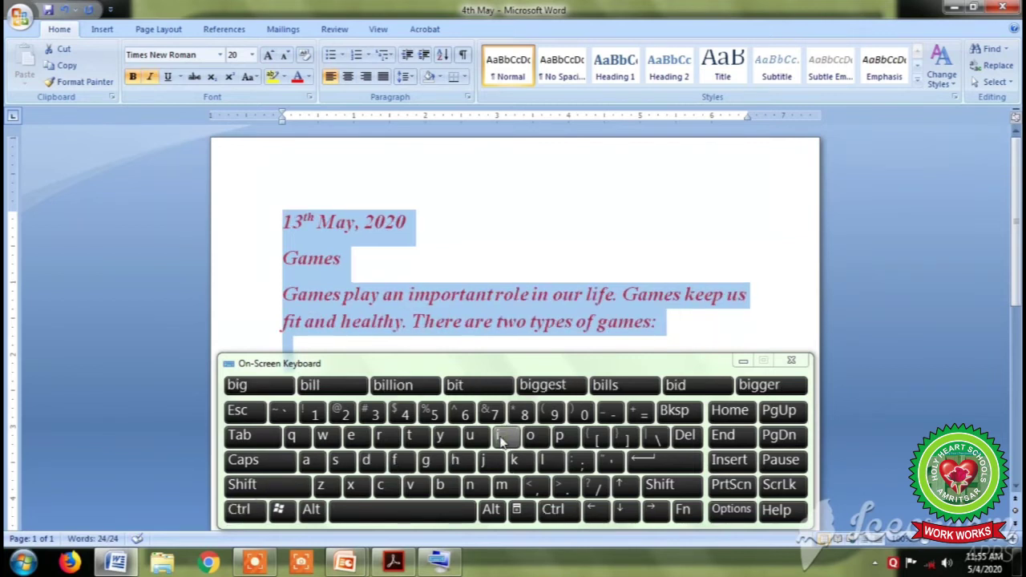
left_click(450, 251)
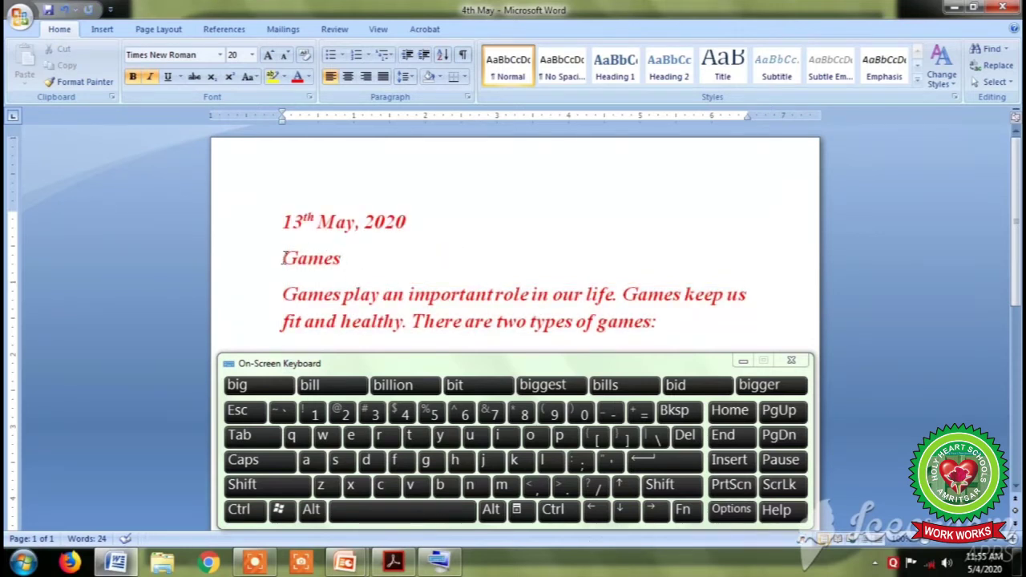
- Apply an underline to the "Games" heading line only
left_click_drag(285, 256, 348, 269)
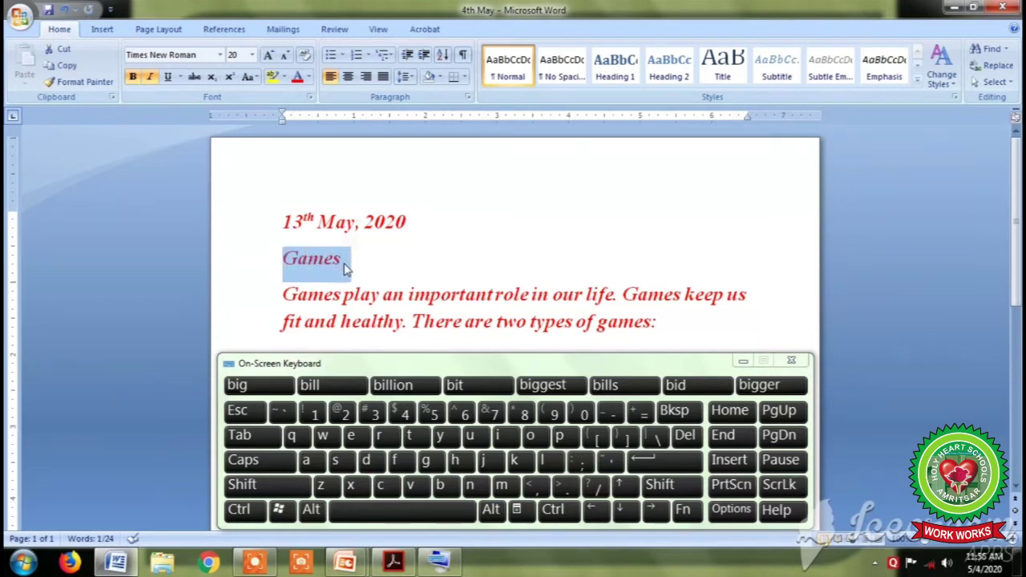
left_click(241, 511)
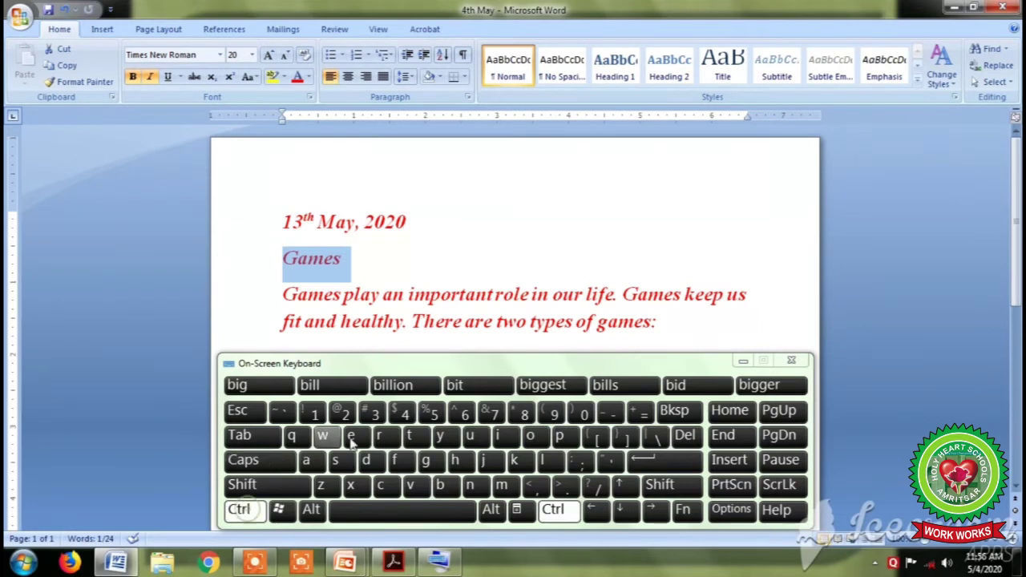
left_click(470, 435)
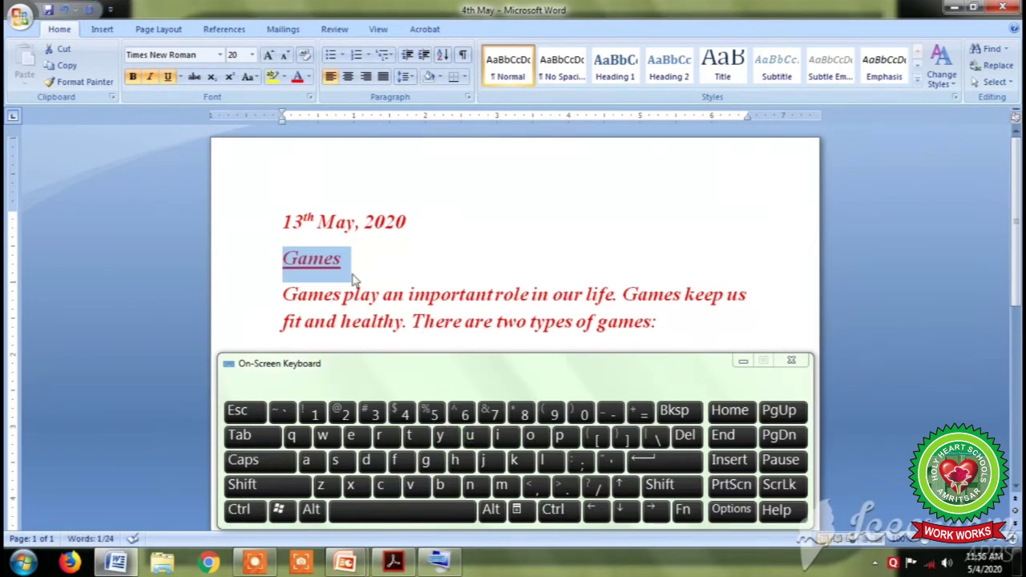
left_click(404, 277)
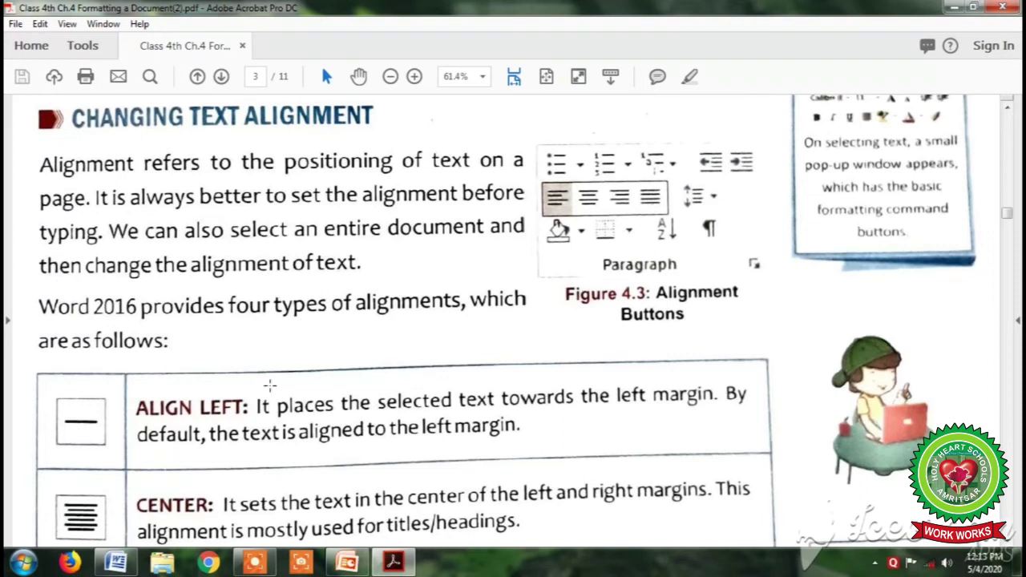
- In the Adobe Acrobat chapter PDF, read the table describing the Align Left, Center, Align Right and Justify alignments
scroll(255, 401, "down", 3)
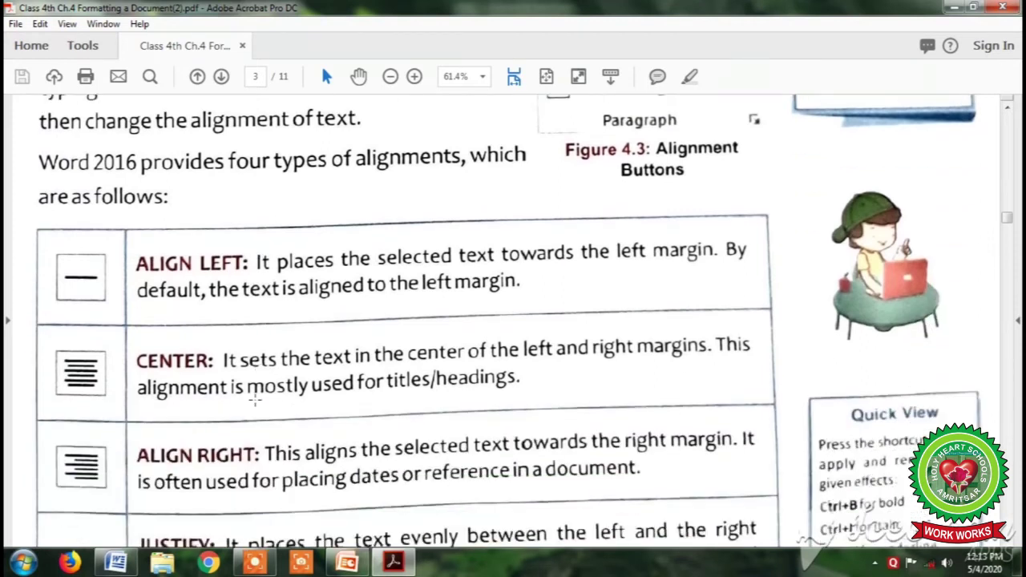
scroll(255, 401, "down", 2)
scroll(254, 401, "down", 1)
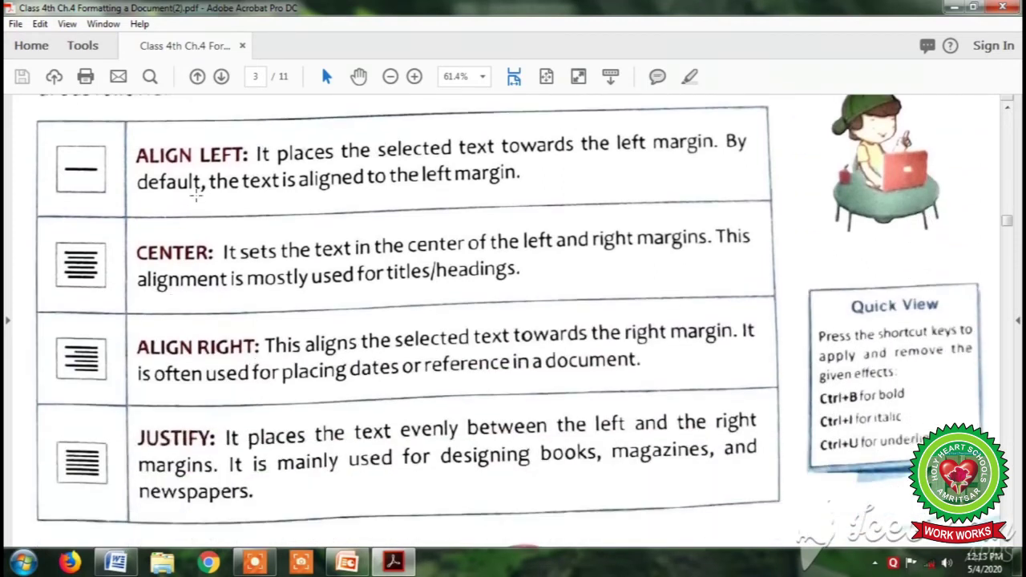
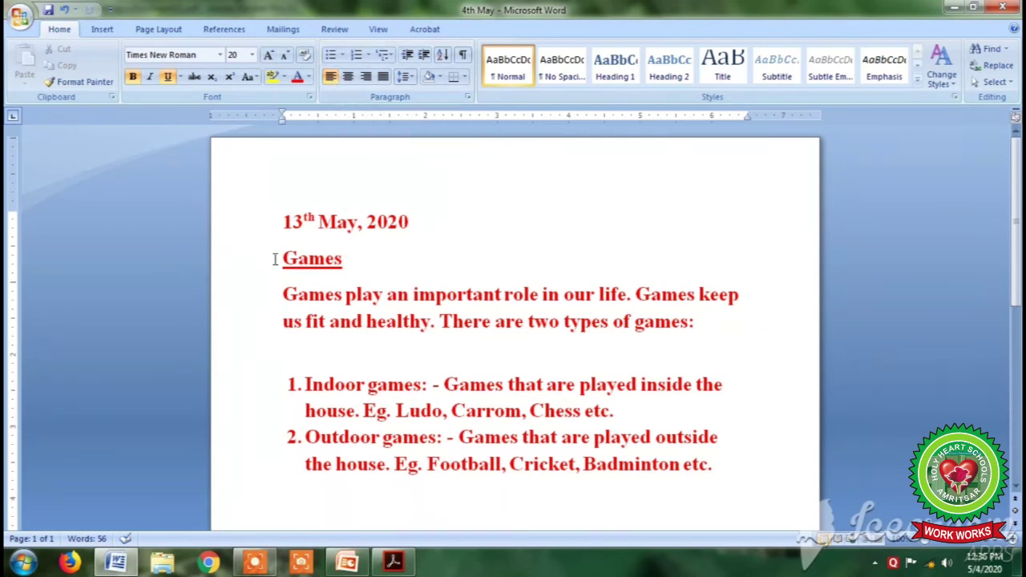
- In the Word document, center the underlined "Games" heading
left_click_drag(282, 256, 353, 261)
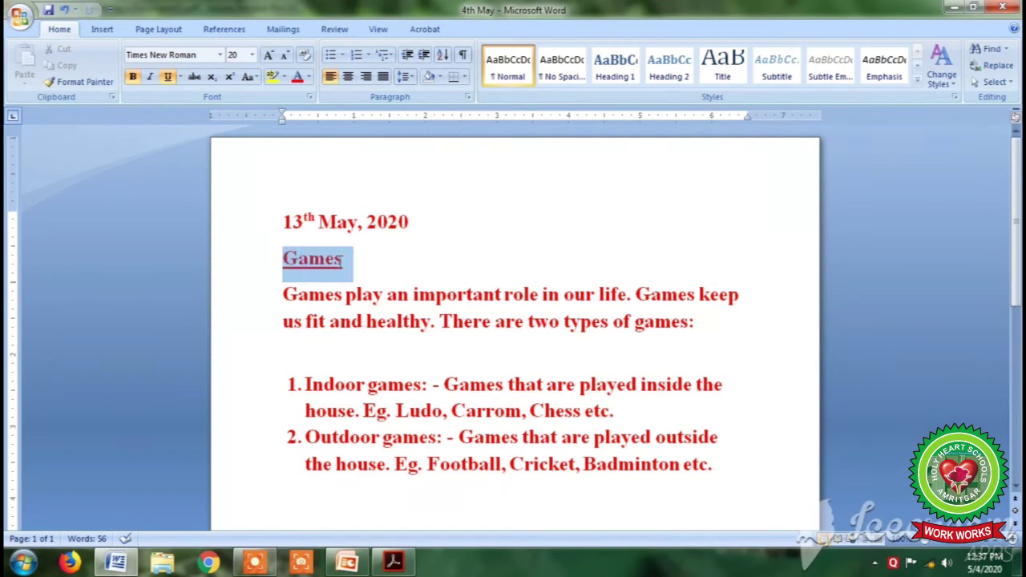
left_click(347, 77)
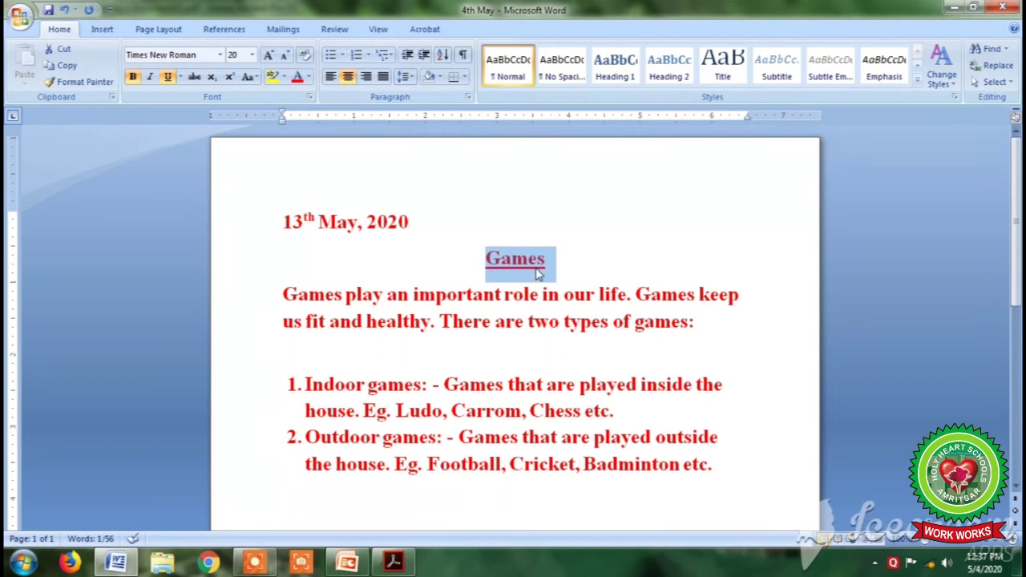
left_click(580, 269)
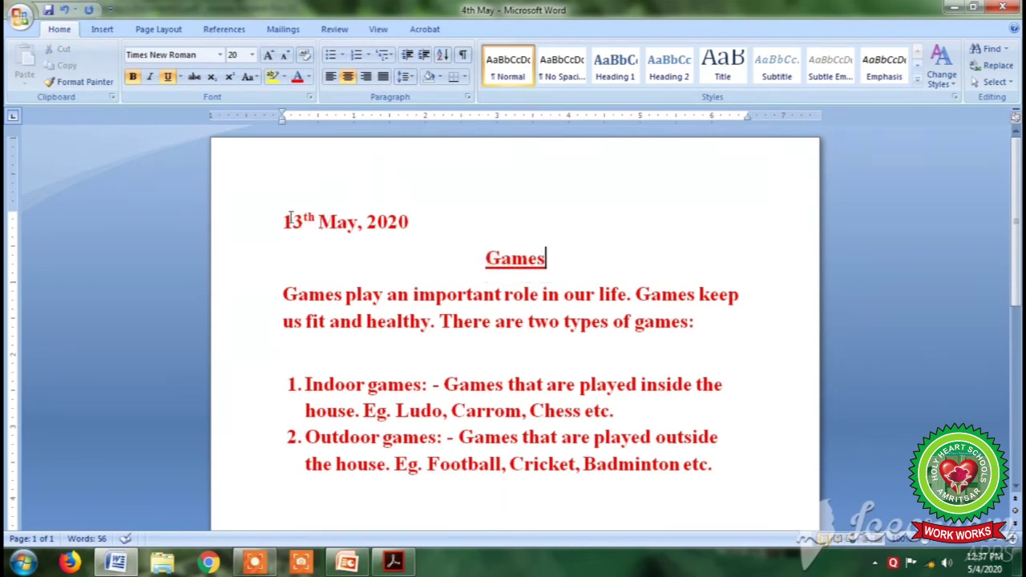
- Align the date line "13th May, 2020" to the right margin
left_click_drag(283, 222, 397, 238)
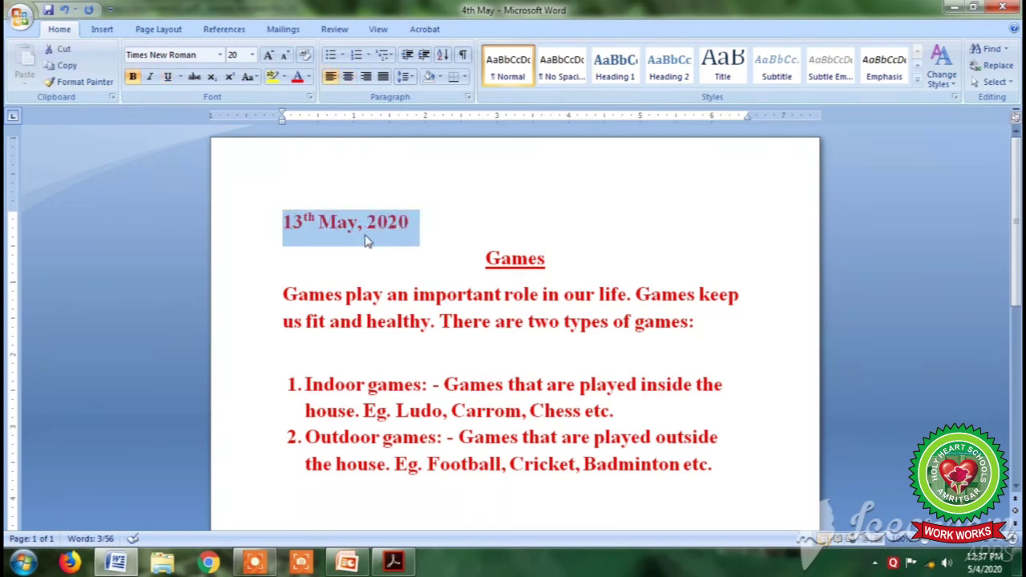
left_click(365, 80)
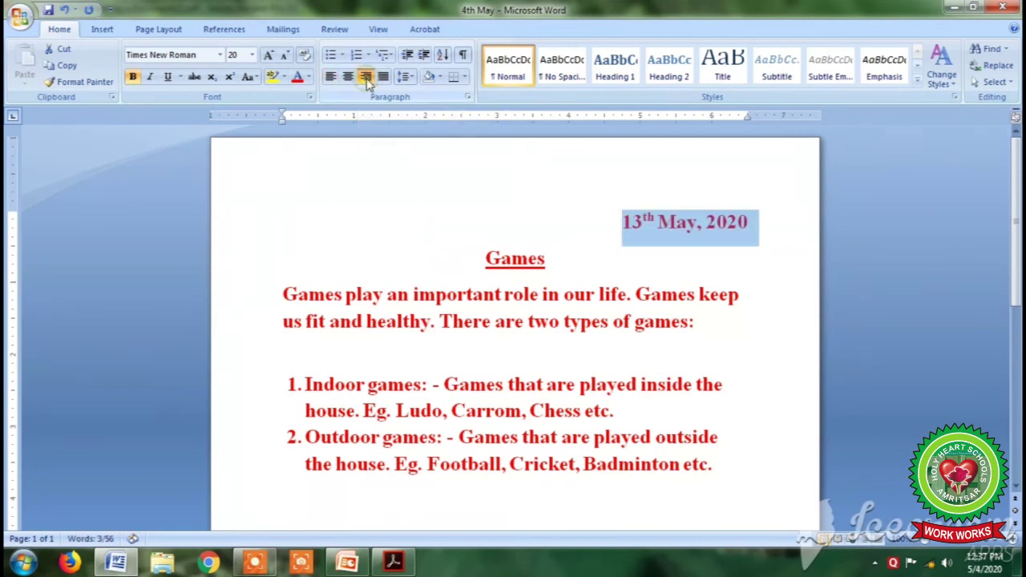
left_click(564, 262)
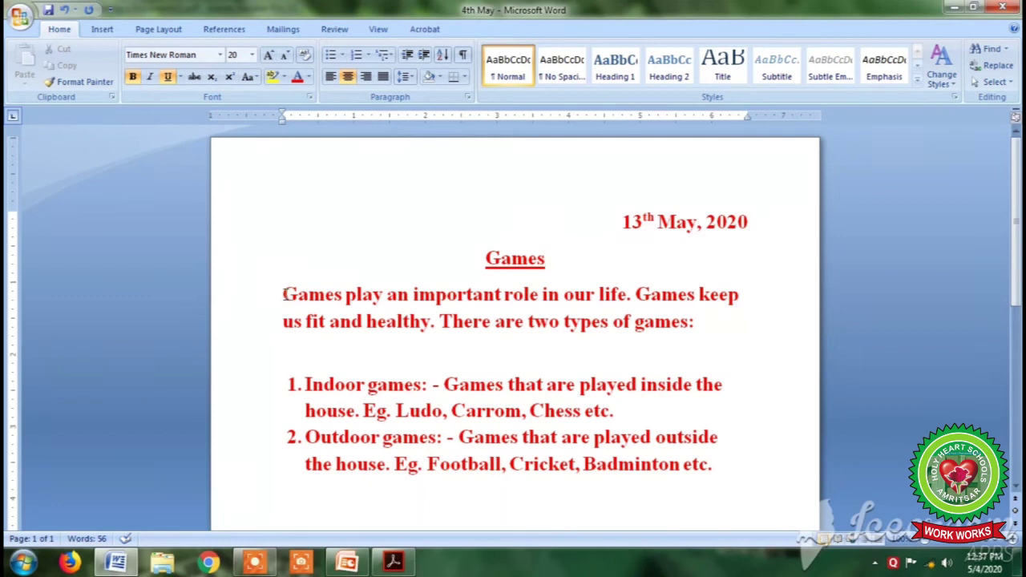
- Justify the body text from the introductory paragraph through the numbered list of indoor and outdoor games
left_click_drag(283, 294, 728, 473)
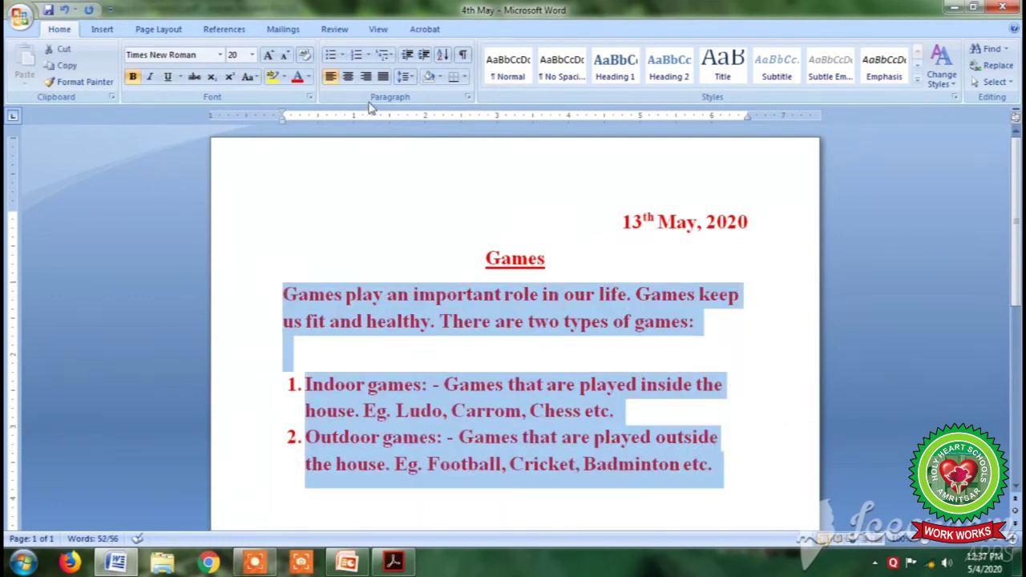
left_click(383, 78)
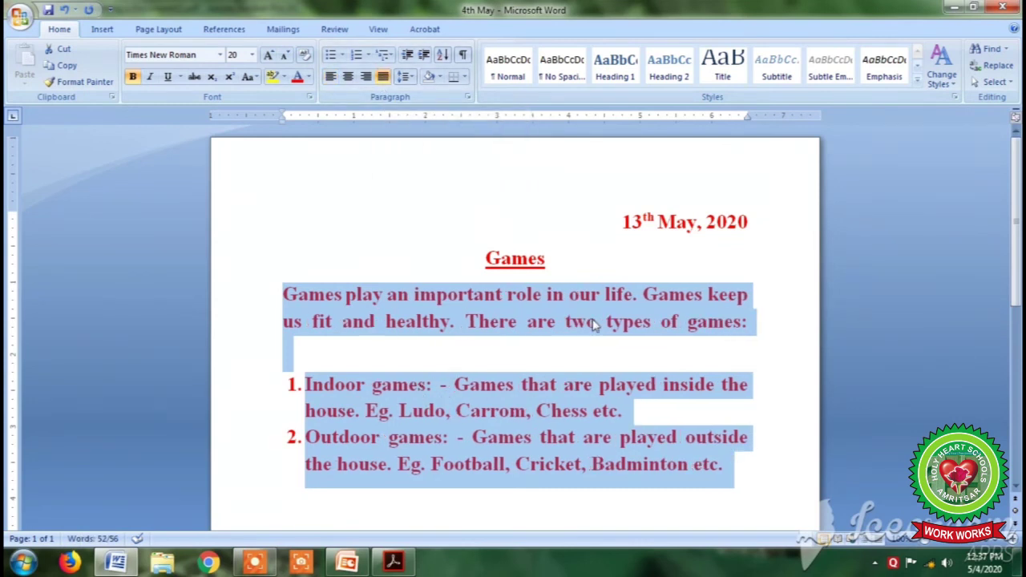
left_click(538, 353)
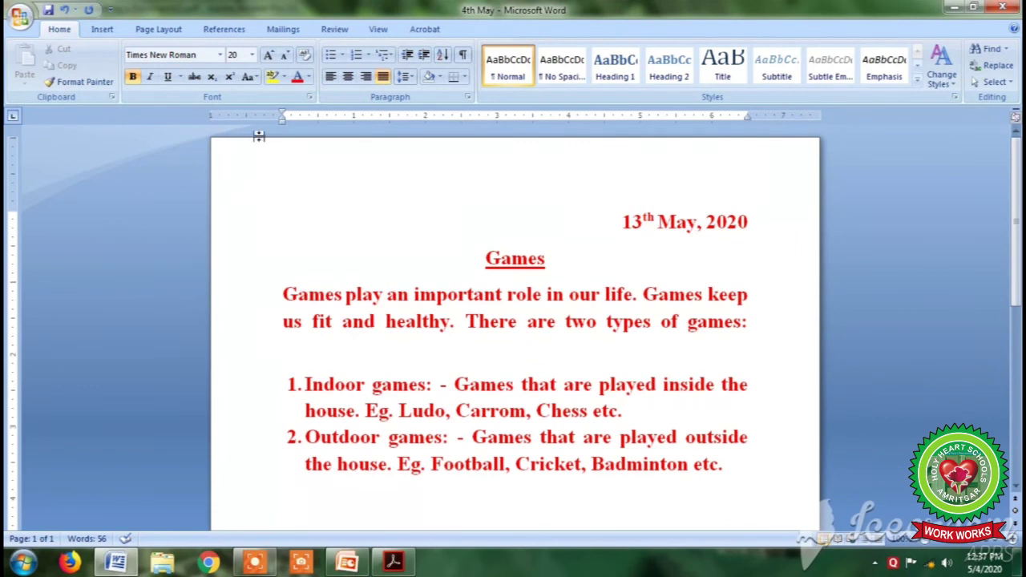